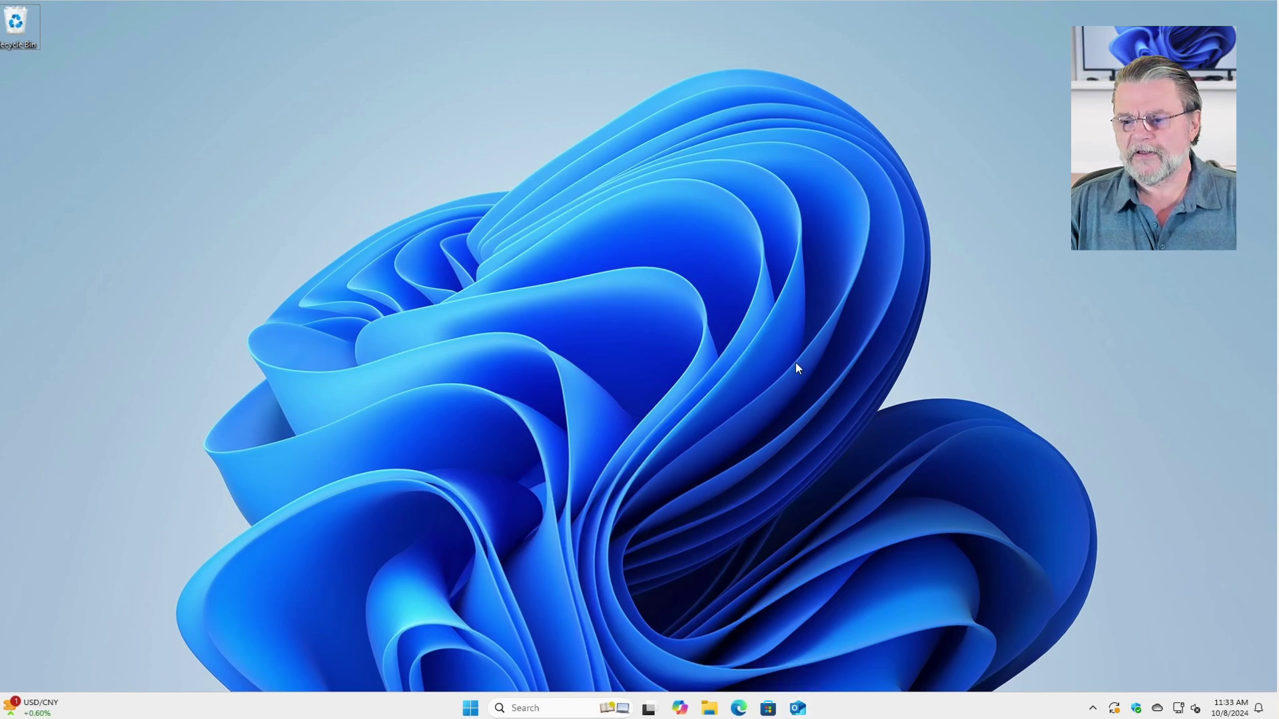
Launch Task Manager from the taskbar's right-click menu.
{"action": "right_click", "coordinate": [410, 712]}
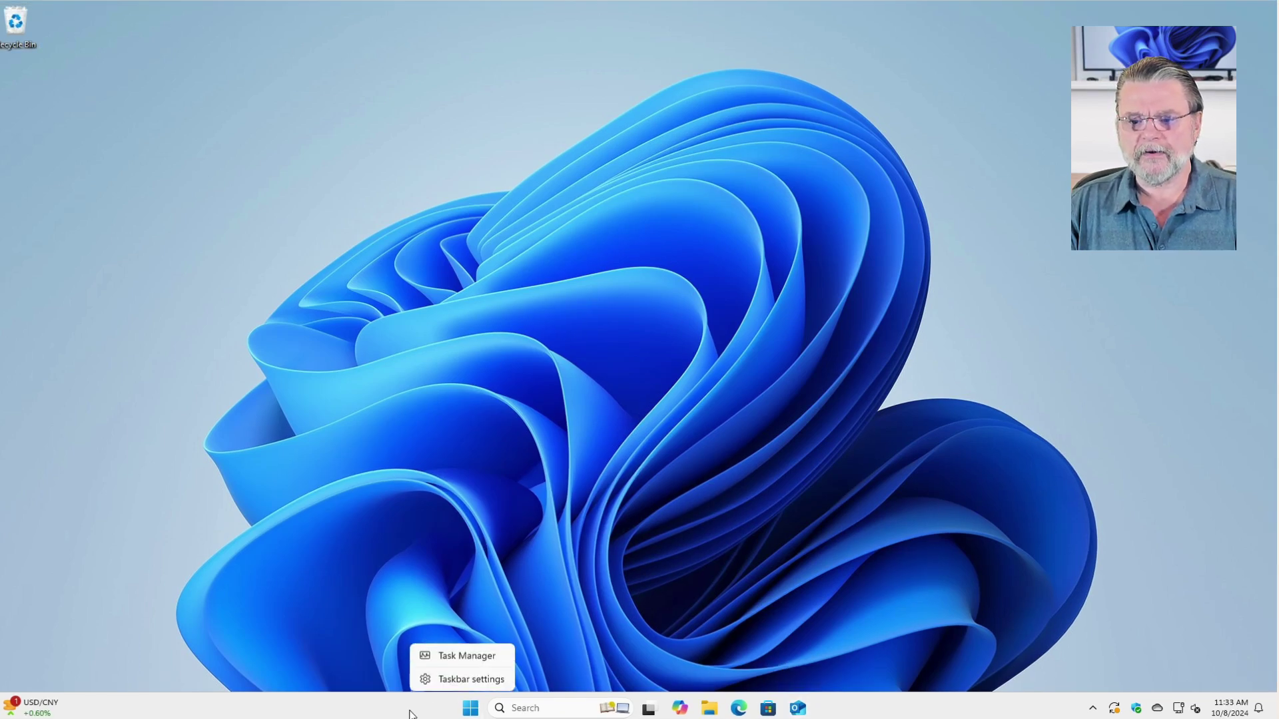
{"action": "left_click", "coordinate": [478, 656]}
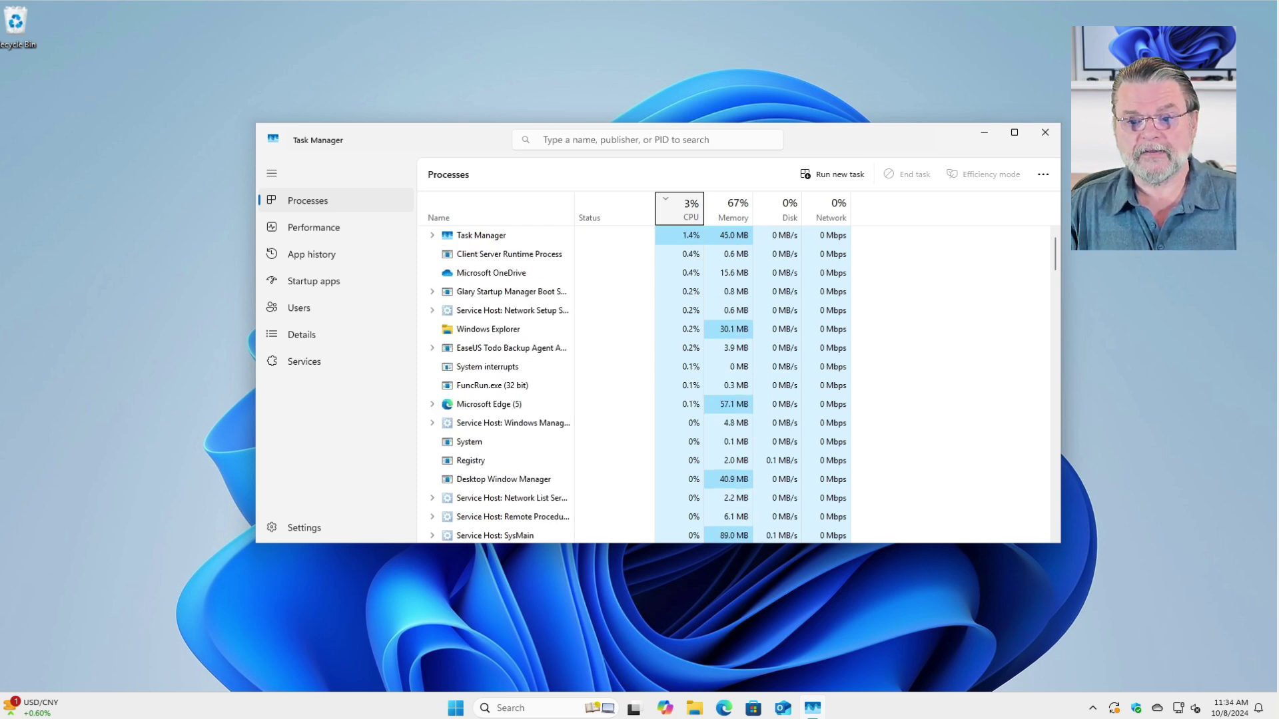
Sort the Processes list by the Memory column, largest use first.
{"action": "right_click", "coordinate": [272, 707]}
{"action": "left_click", "coordinate": [165, 597]}
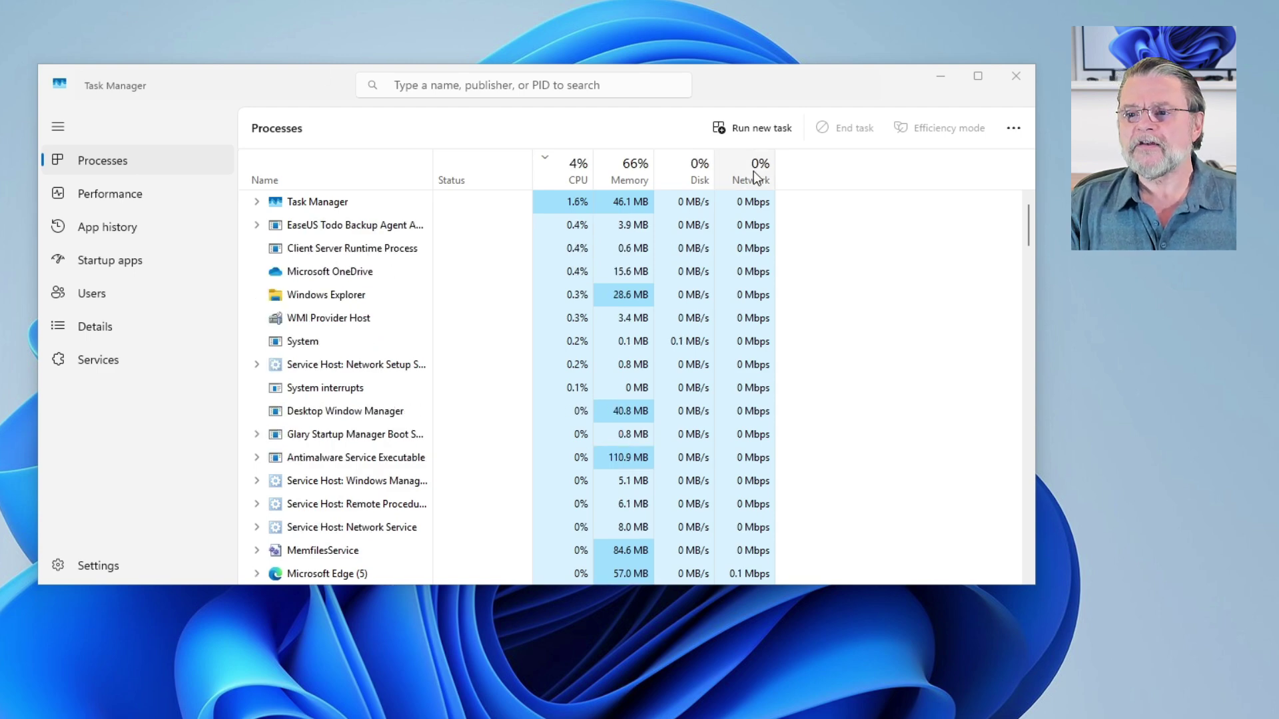
Toggle the Memory column sort and leave it ordered with the largest users first.
{"action": "left_click", "coordinate": [642, 181]}
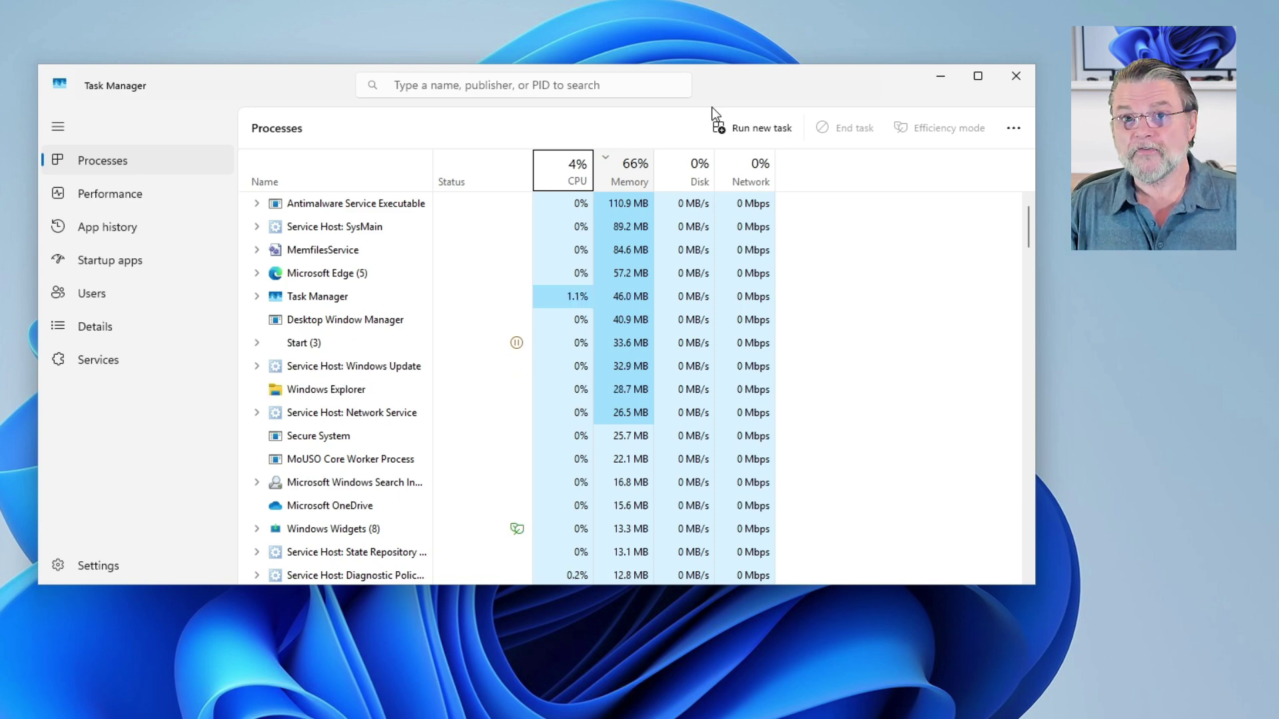
{"action": "left_click", "coordinate": [637, 176]}
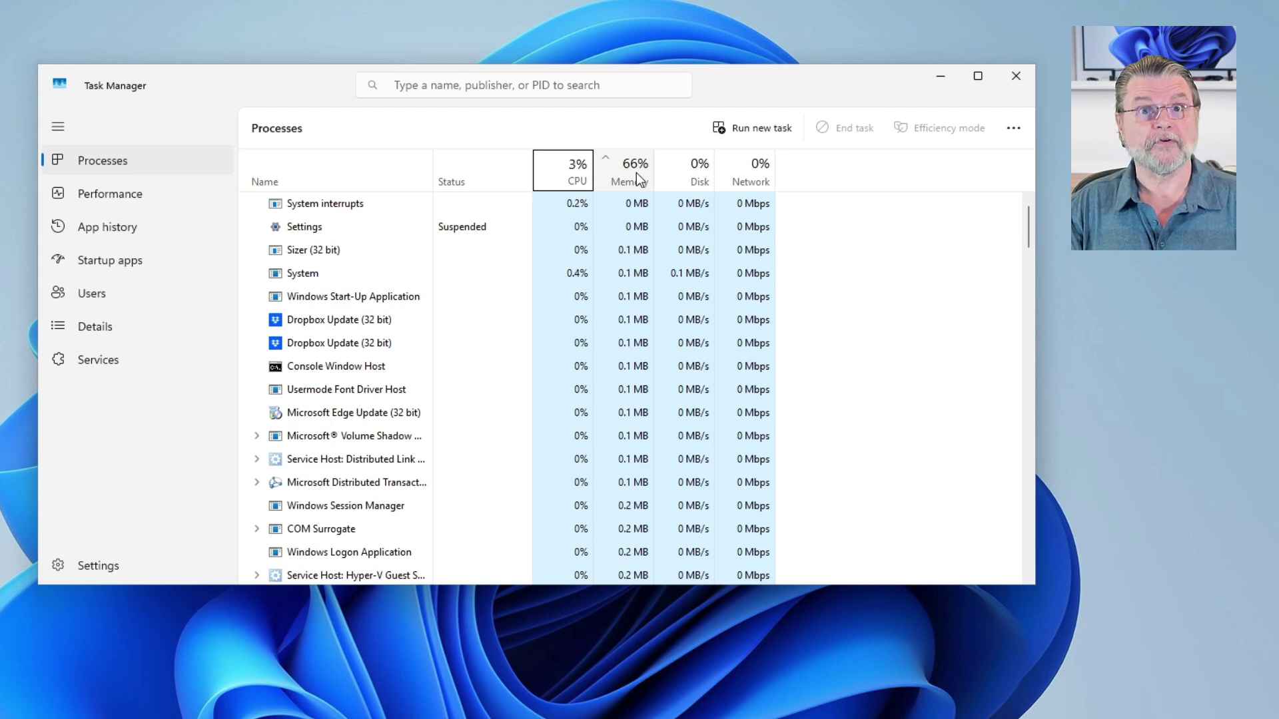
{"action": "left_click", "coordinate": [636, 173]}
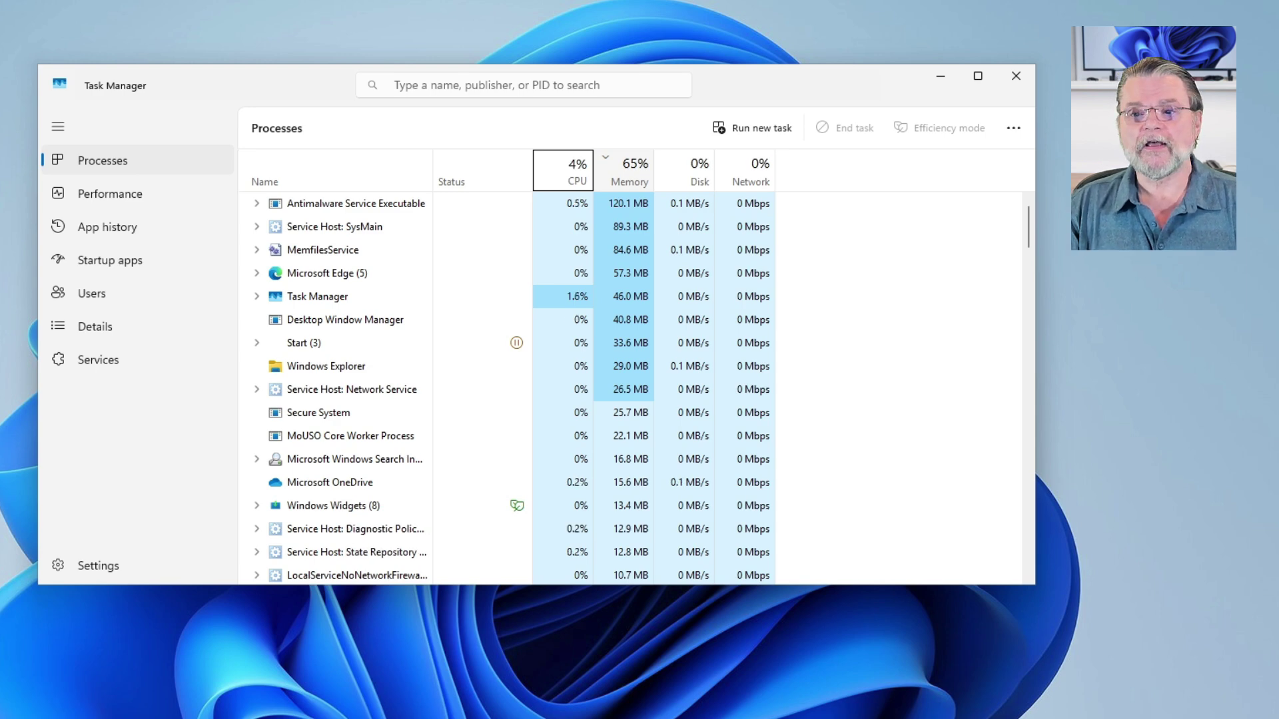
{"action": "left_click", "coordinate": [257, 204]}
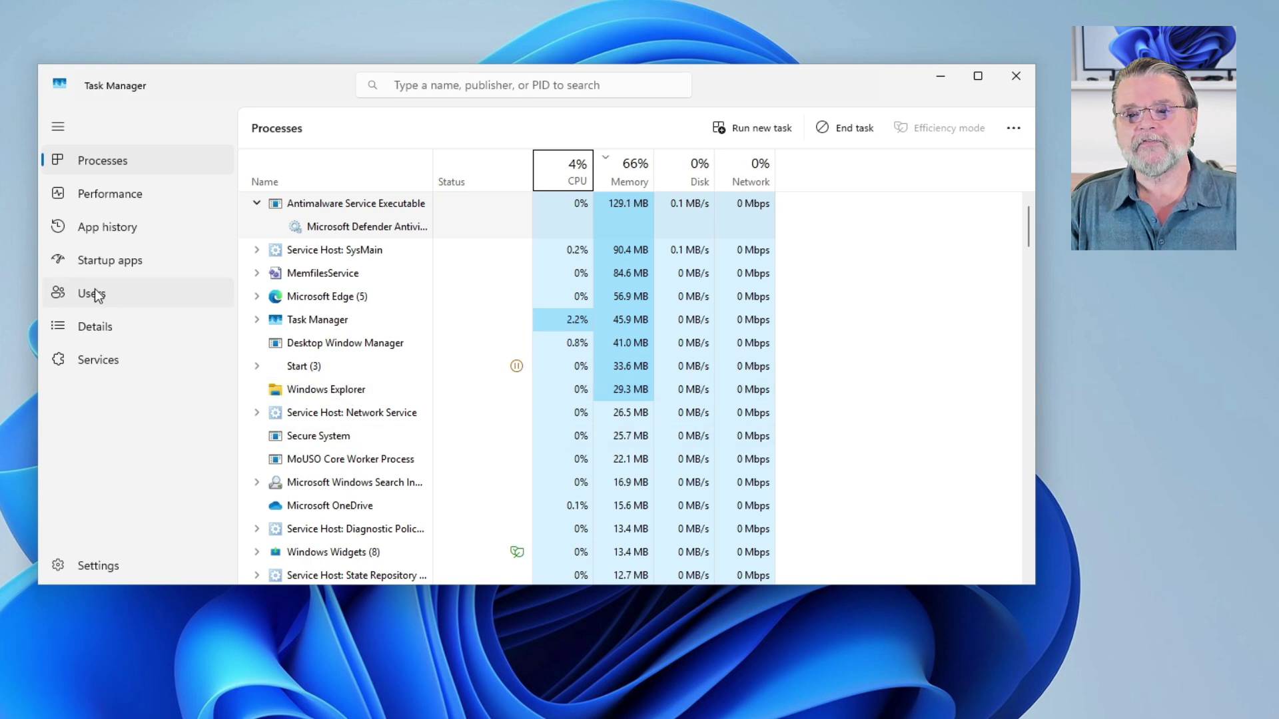
Show the Details page listing every process with its memory use.
{"action": "left_click", "coordinate": [129, 334]}
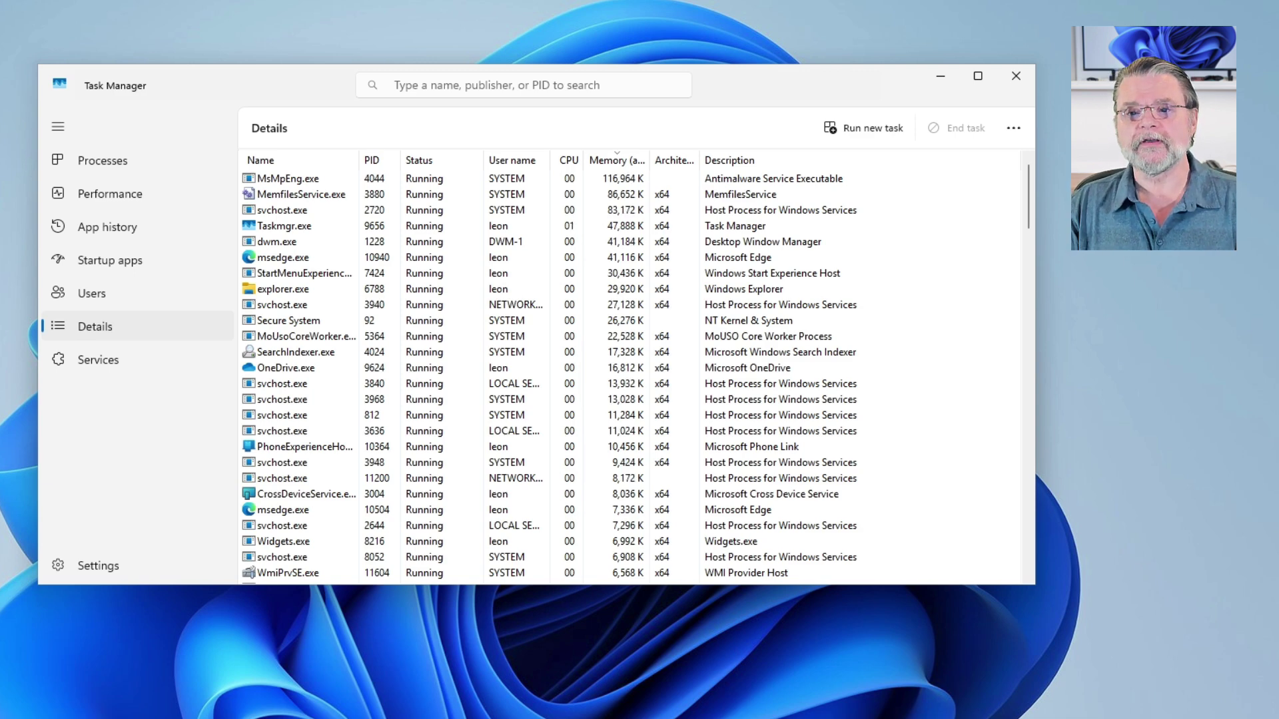
{"action": "left_click", "coordinate": [136, 199]}
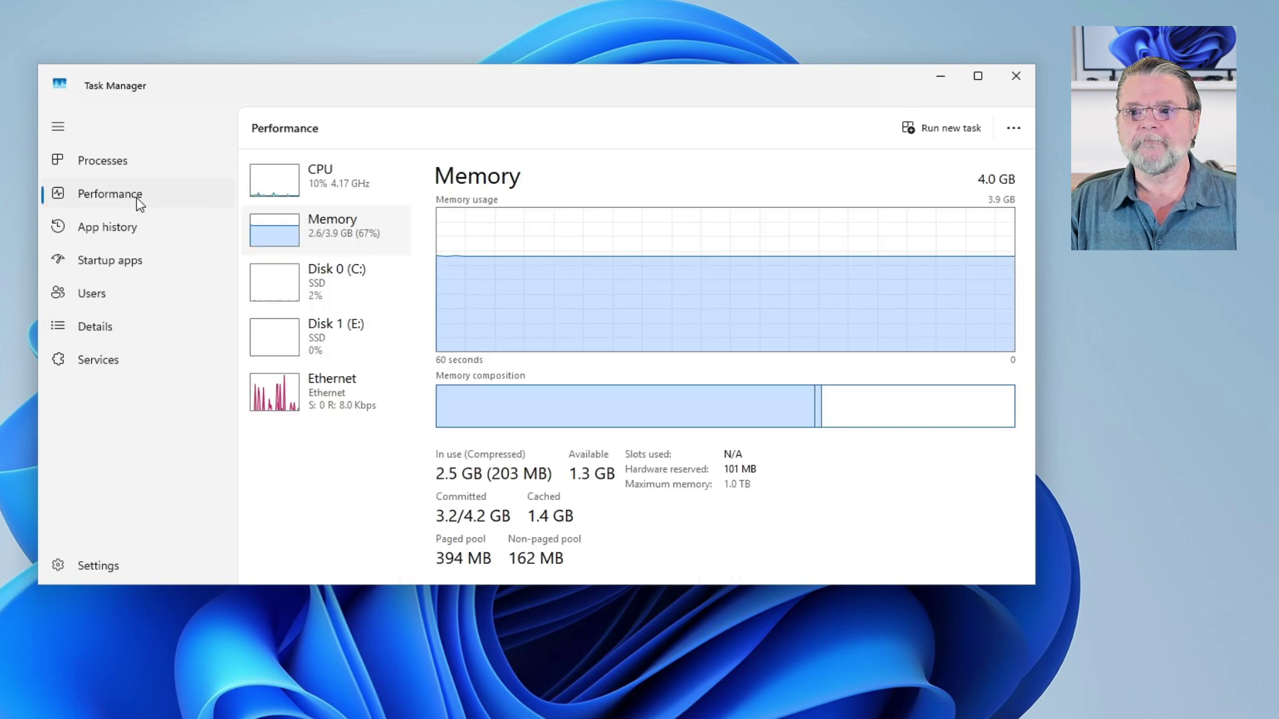
{"action": "left_click", "coordinate": [360, 189]}
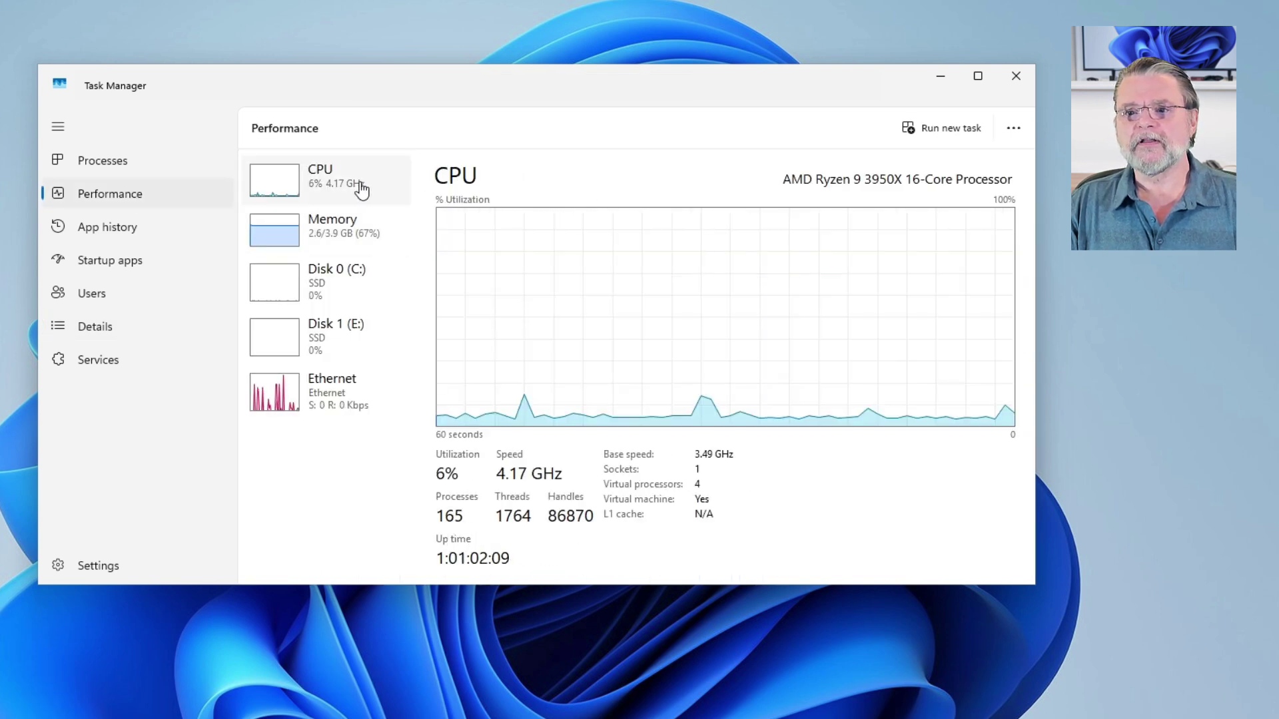
{"action": "left_click", "coordinate": [325, 231]}
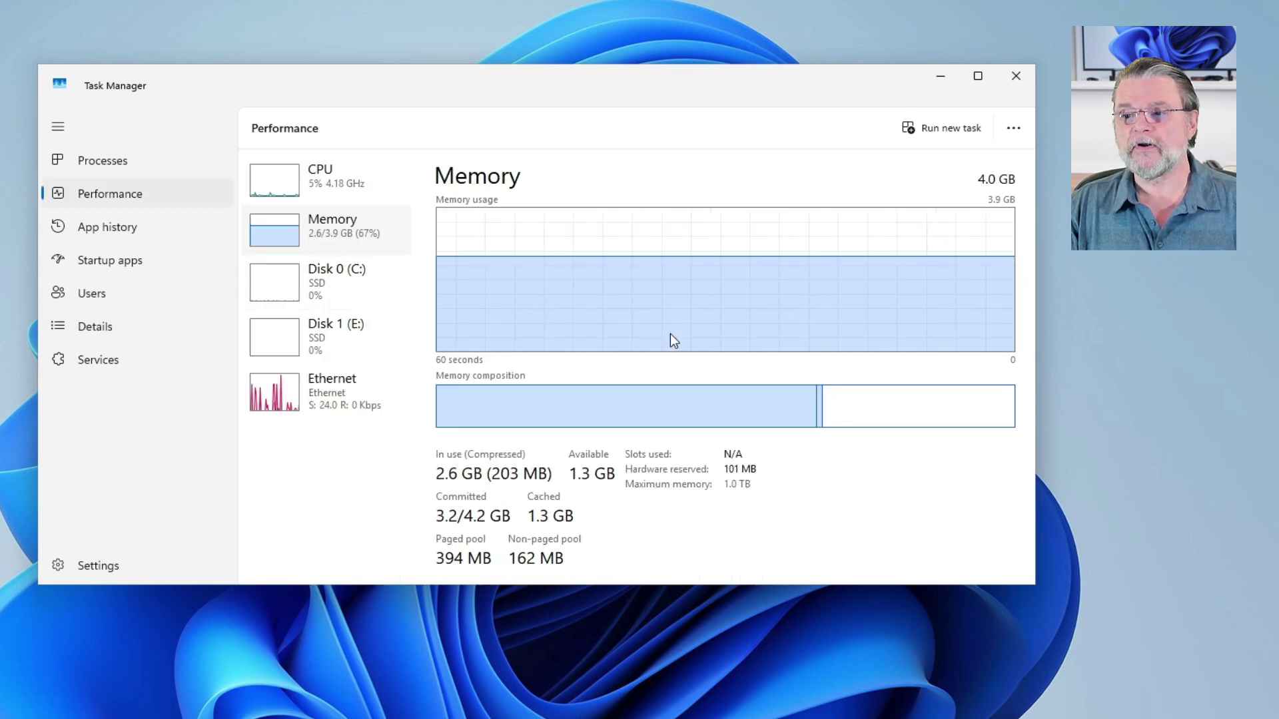